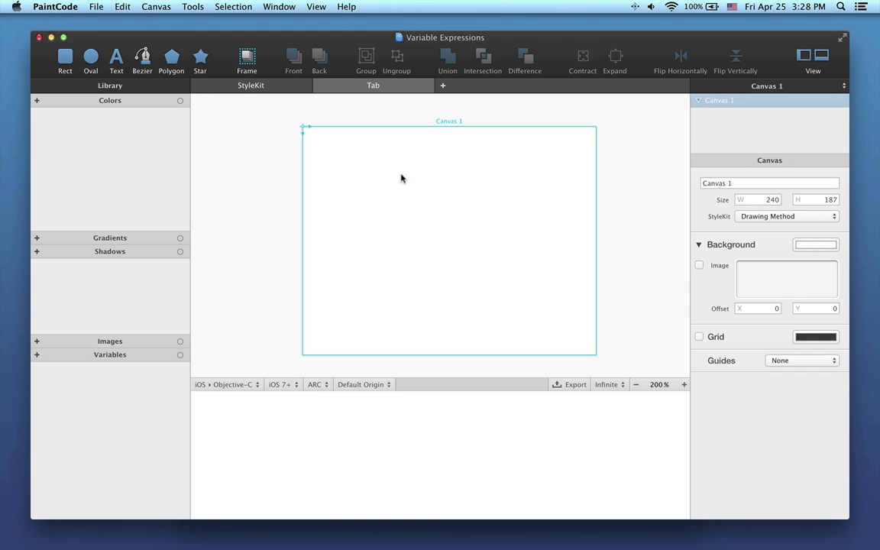
- Draw a small gray rectangle and a wider one below it, then select the upper rectangle
key(r)
drag(346, 187, 430, 244)
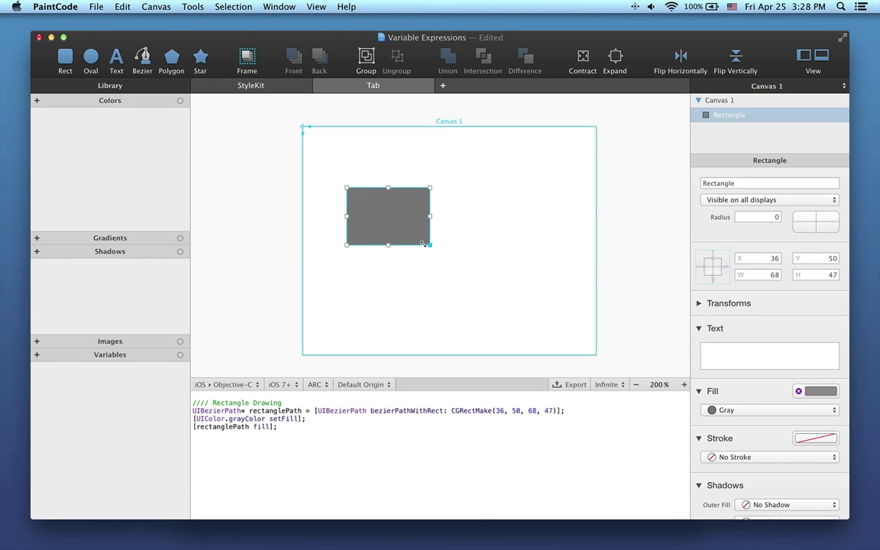
click(66, 53)
drag(346, 268, 506, 335)
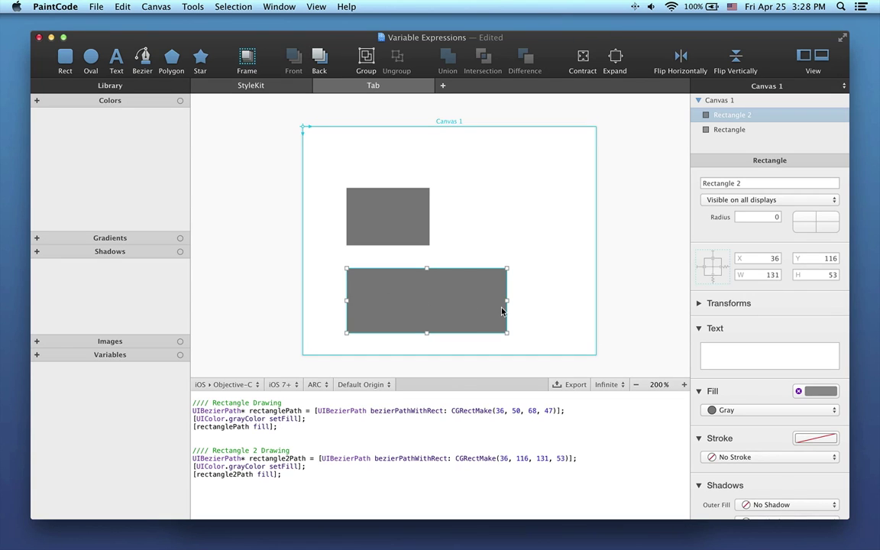
click(397, 219)
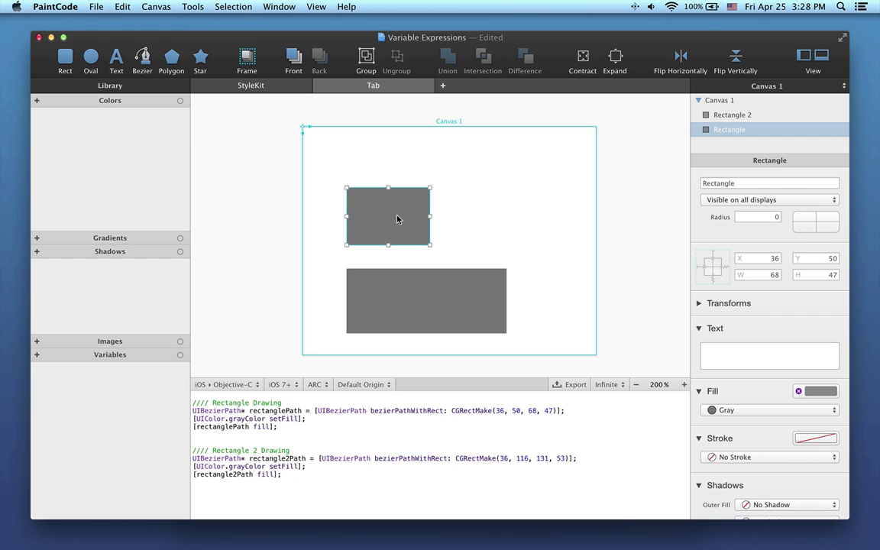
- Create a Number variable named width, replacing the default 123 with 68
click(36, 355)
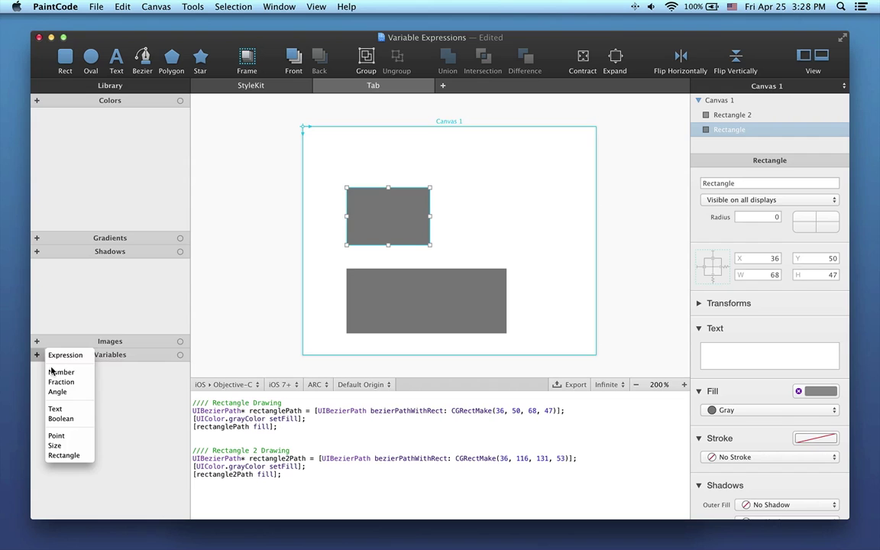
click(54, 372)
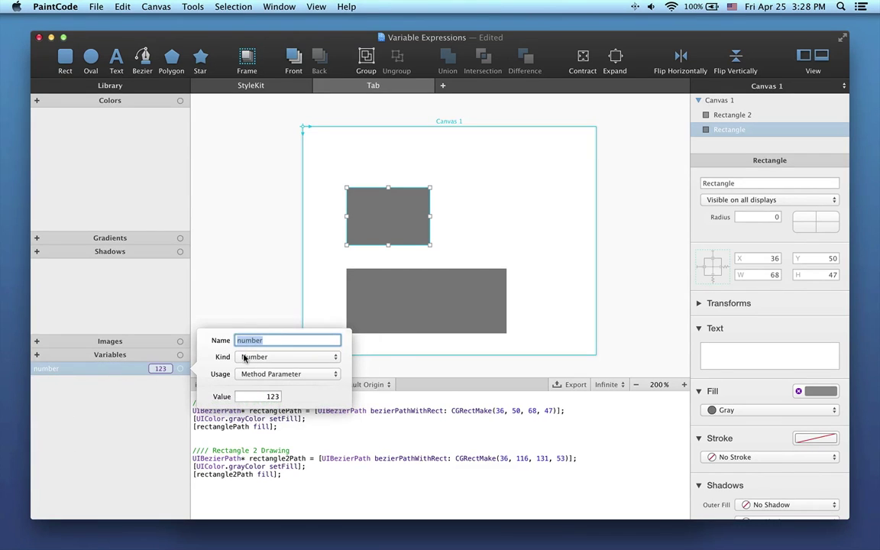
text(width)
click(266, 396)
double_click(266, 395)
text(68)
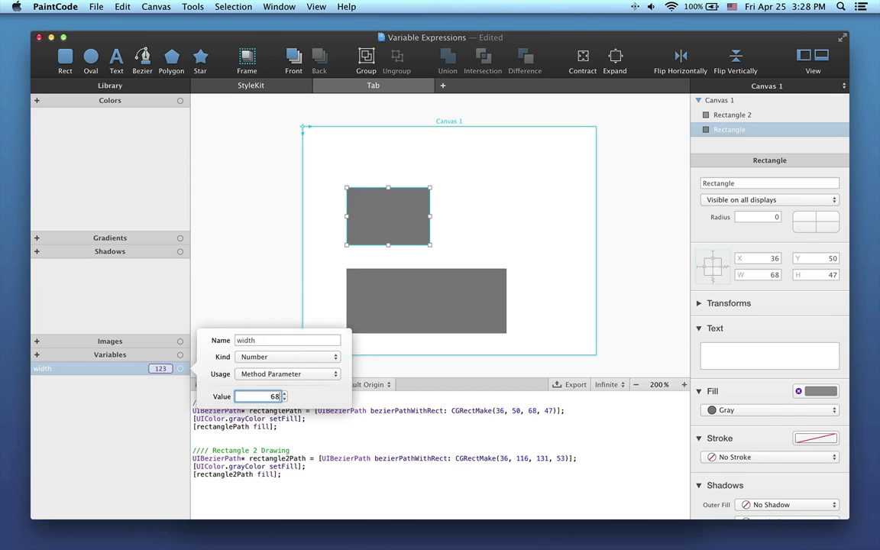
key(Return)
click(176, 389)
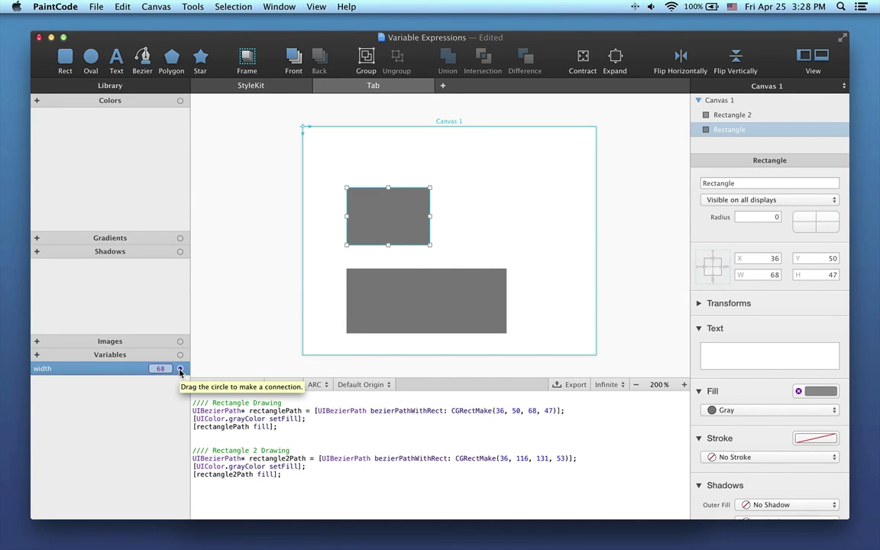
- Bind the width variable to the upper rectangle's Width and scrub it up to 78
drag(181, 369, 378, 226)
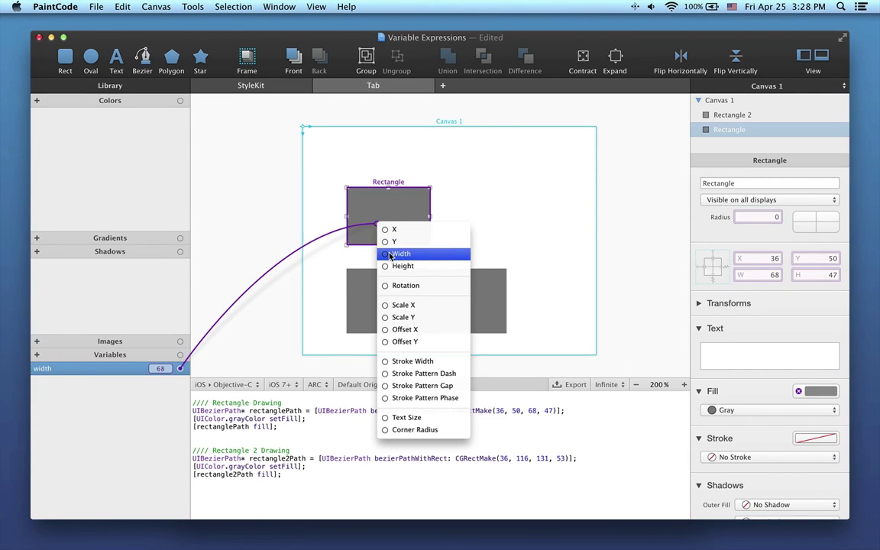
click(391, 255)
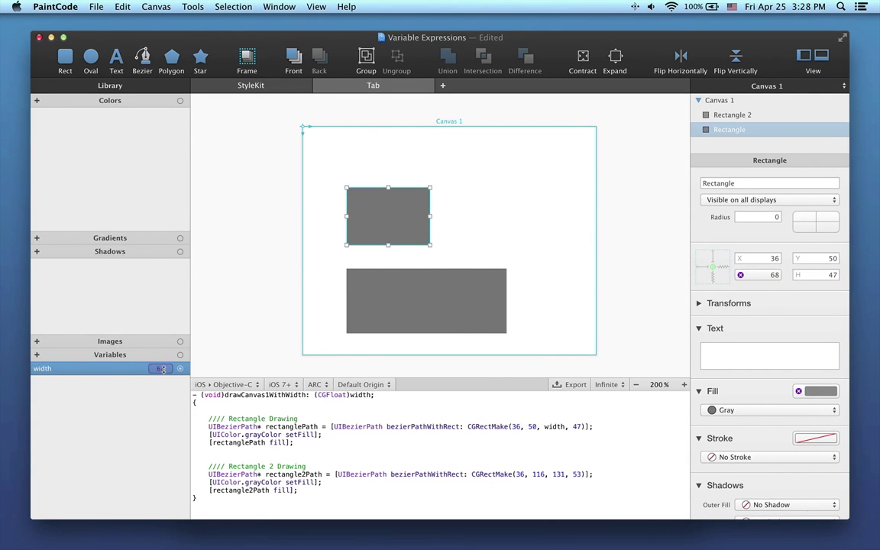
drag(161, 369, 147, 327)
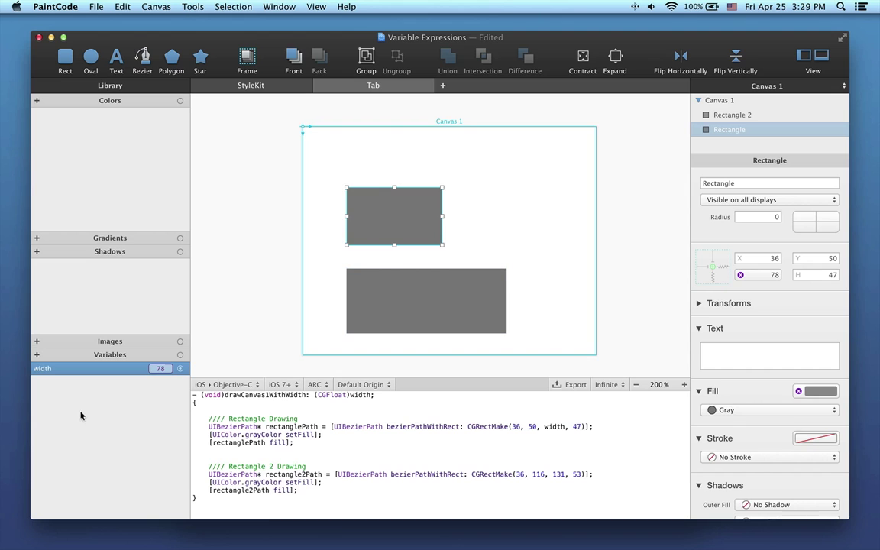
click(36, 354)
- Create an Expression variable, replacing 1 + 2 with 2 * width so it evaluates to 156
click(51, 355)
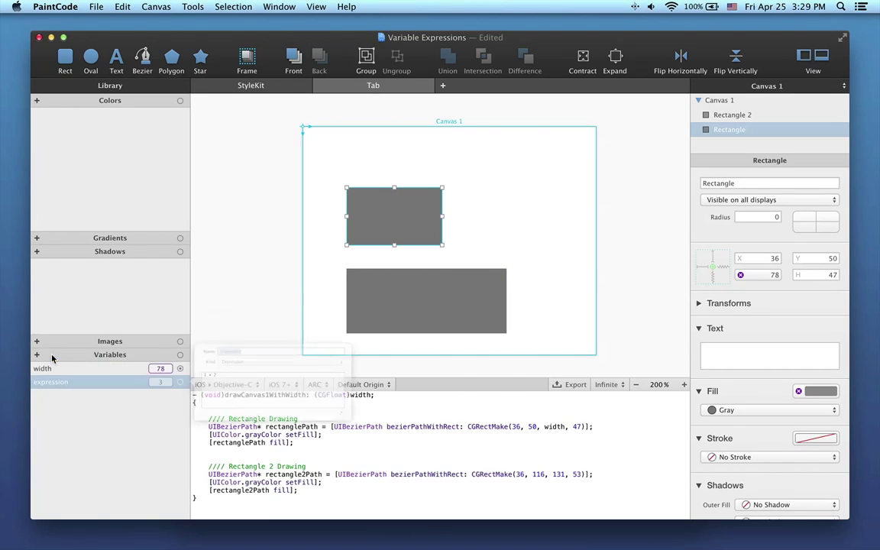
triple_click(248, 370)
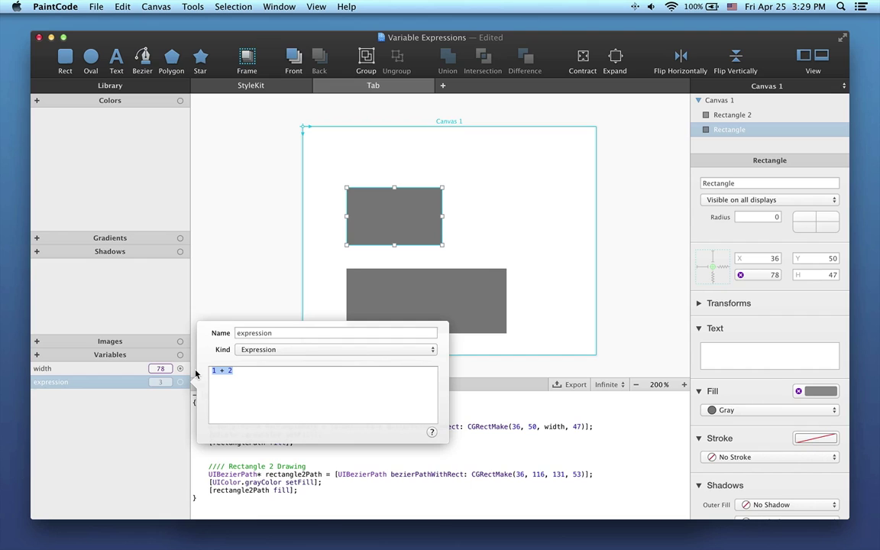
text(2 * width)
click(172, 416)
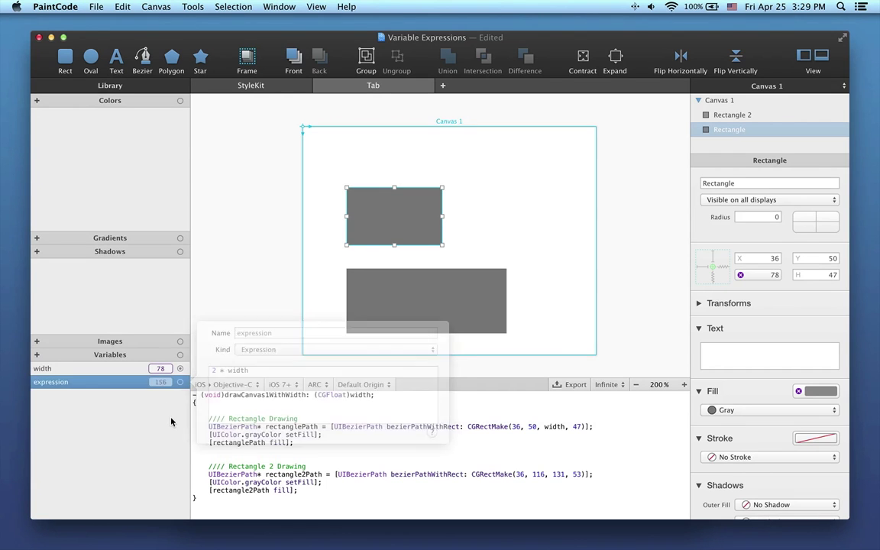
- Bind expression to Rectangle 2's Width and raise width to 82, widening both rectangles
drag(182, 386, 383, 303)
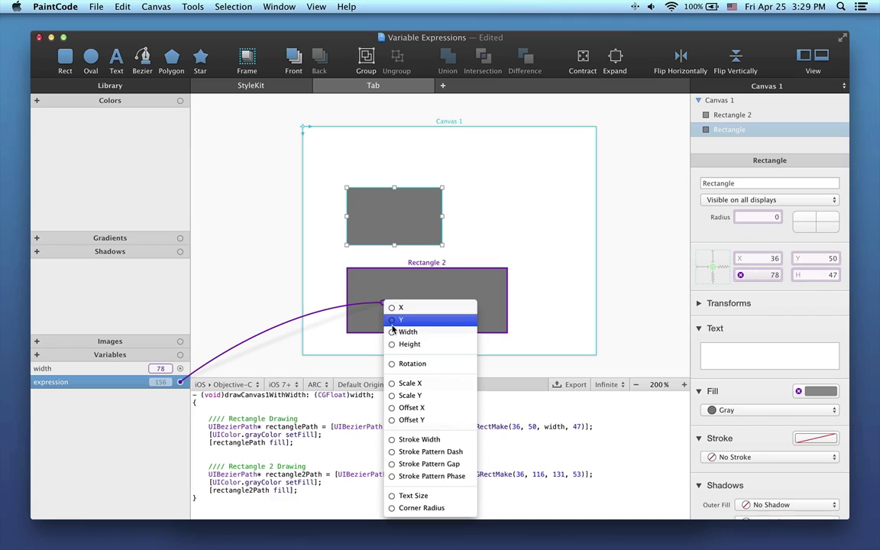
click(393, 331)
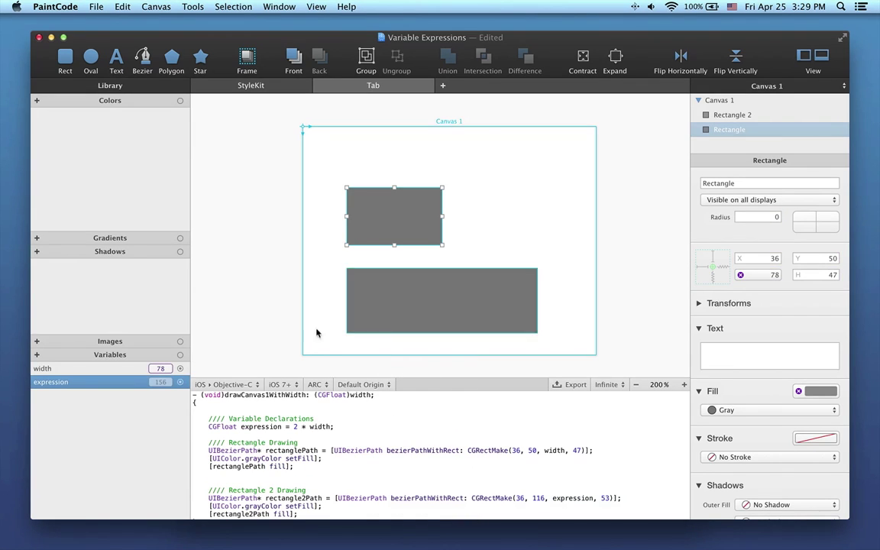
mouse_move(160, 368)
mouse_down()
mouse_move(159, 356)
mouse_move(139, 397)
mouse_move(162, 364)
mouse_up()
click(344, 148)
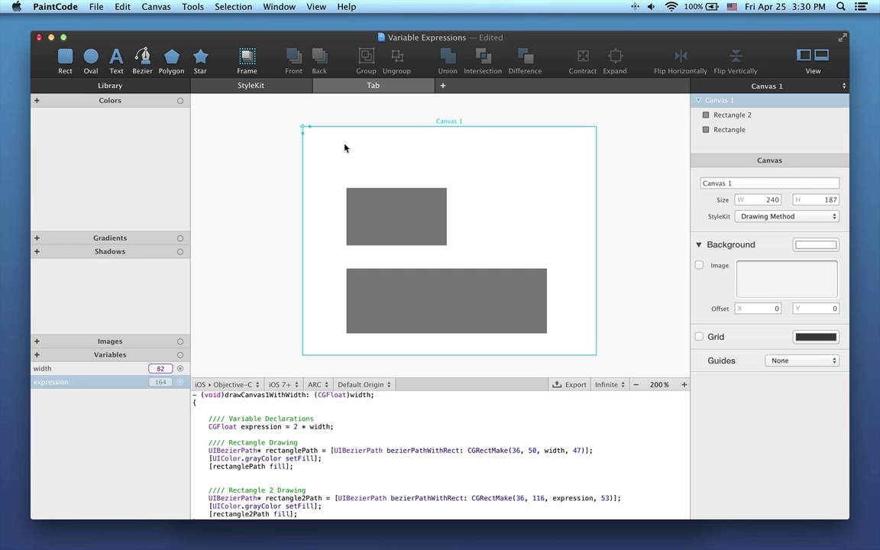
- Draw a 16×16 circle above the upper rectangle at X 36, Y 25
click(90, 58)
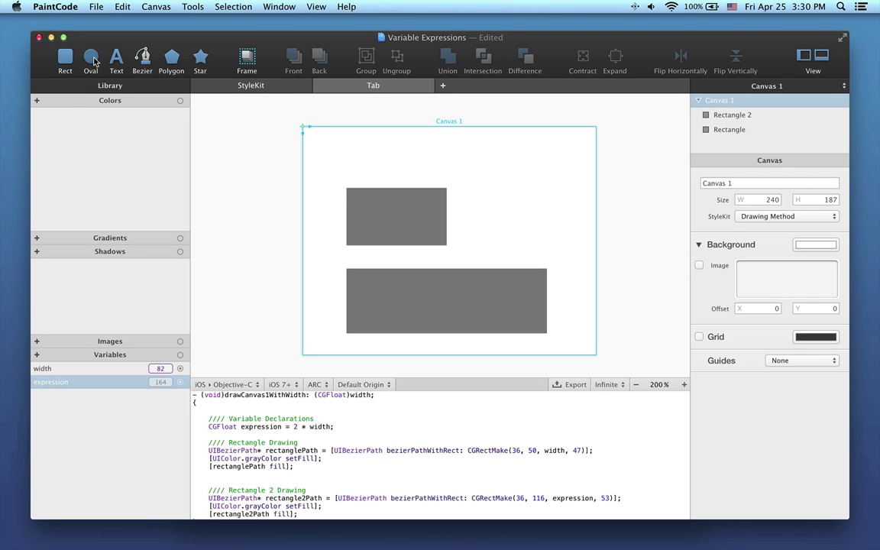
click(344, 159)
drag(361, 173, 368, 180)
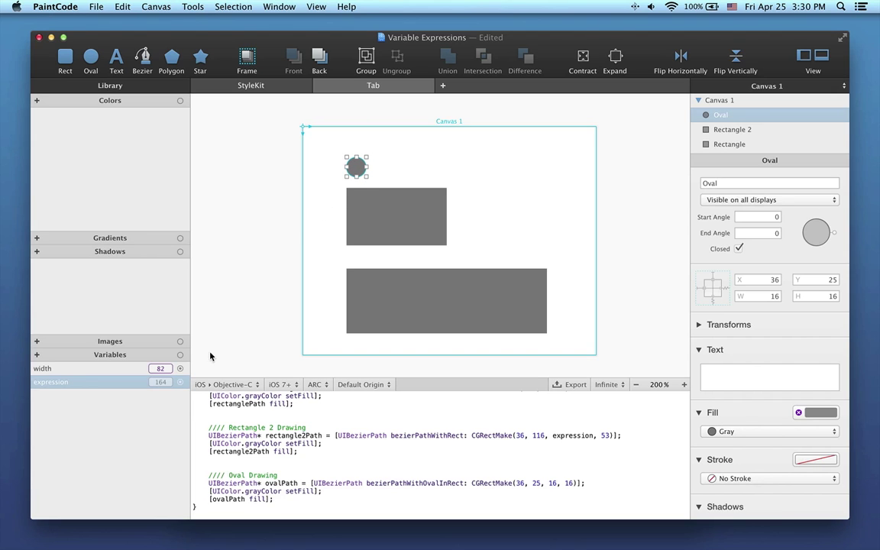
click(37, 355)
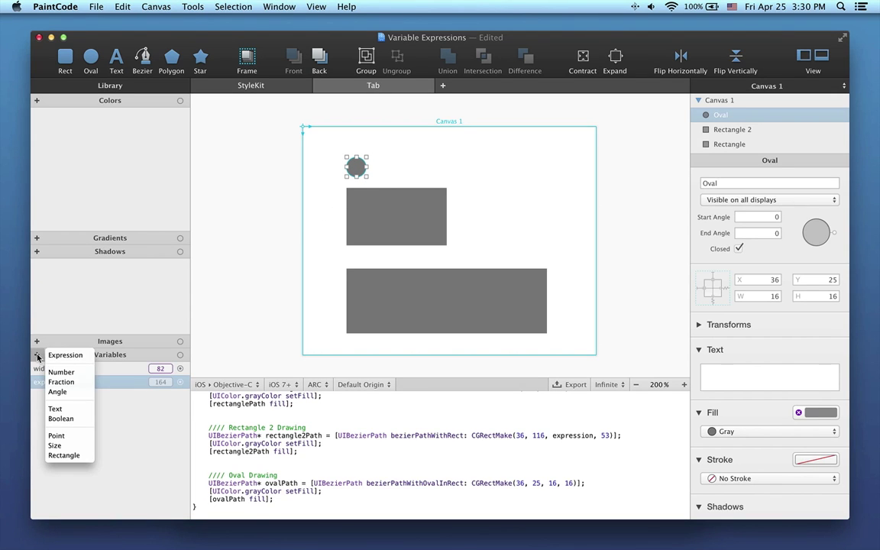
- Create a Number variable spelled 'postion' with its value set to 36
click(61, 372)
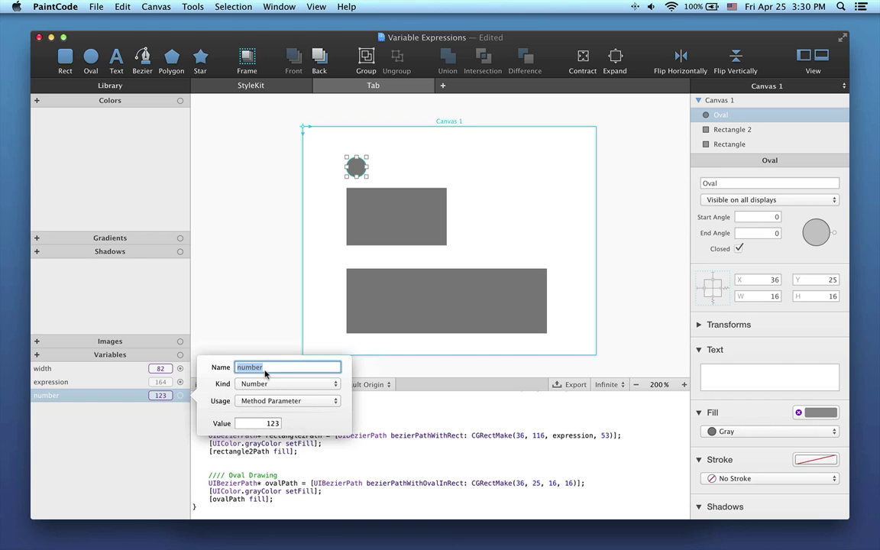
text(postion)
double_click(269, 423)
text(36)
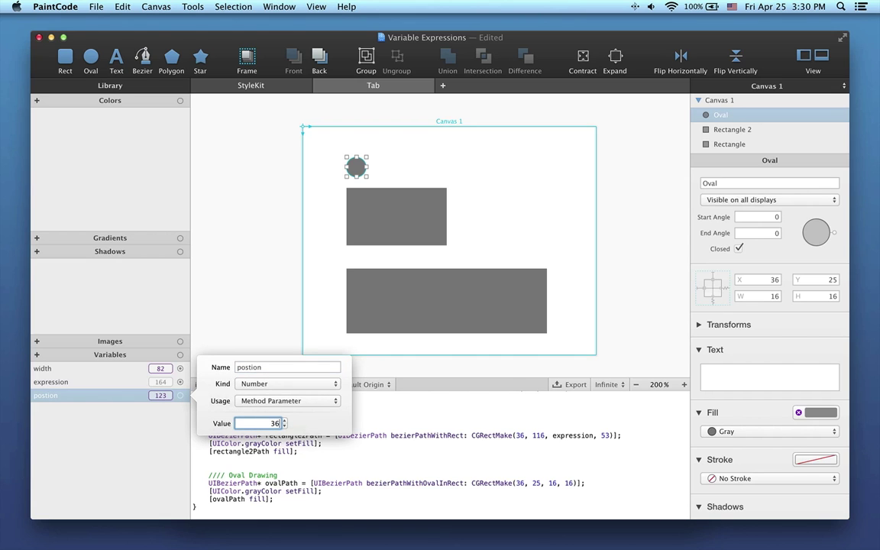
key(Return)
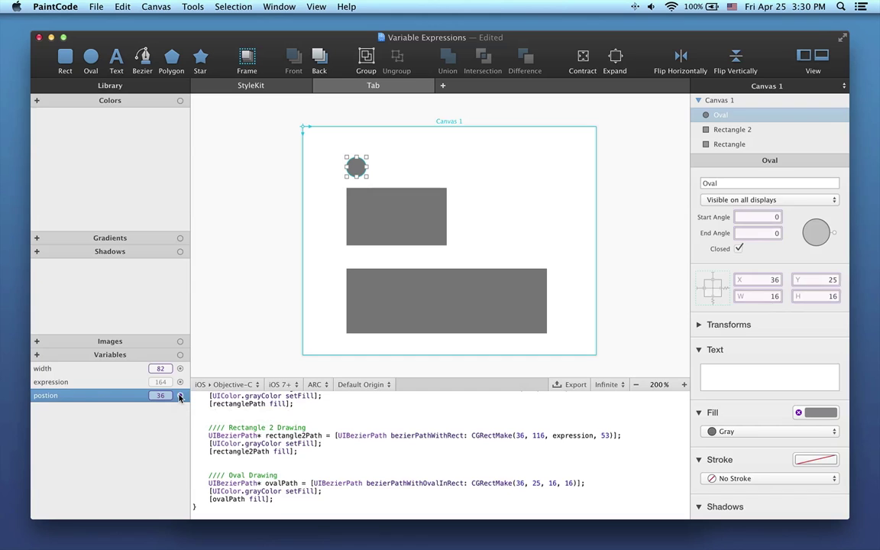
- Link postion to the oval's X, scrub it to 53, then unbind it from X
drag(180, 395, 359, 169)
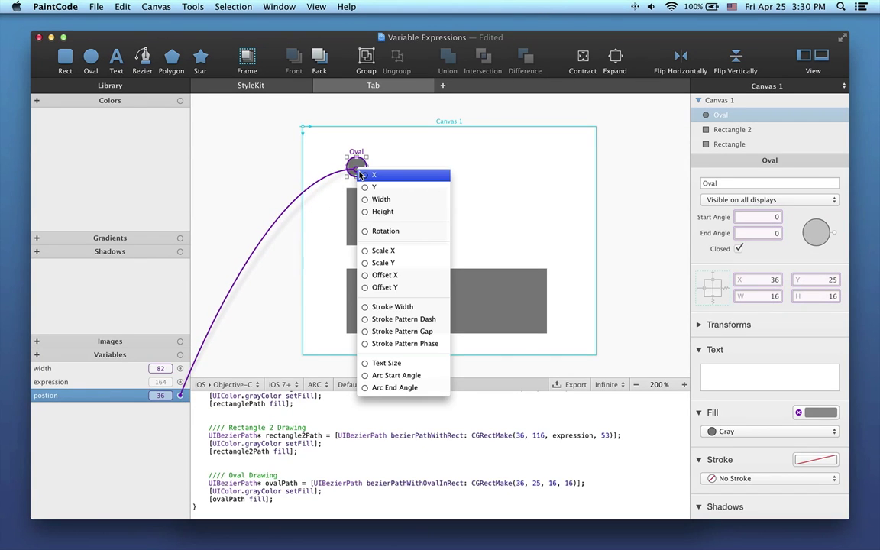
click(362, 175)
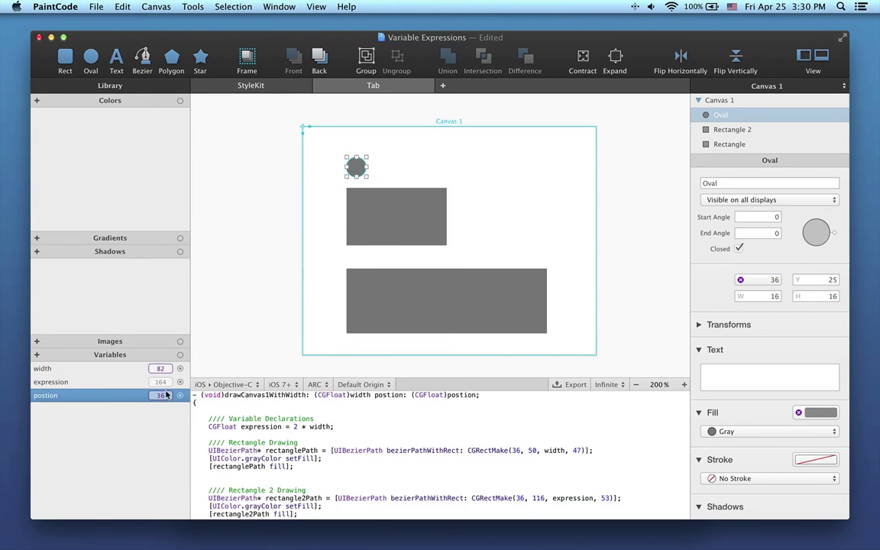
mouse_move(161, 395)
mouse_down()
mouse_move(234, 394)
mouse_move(156, 397)
mouse_move(168, 390)
mouse_up()
click(740, 281)
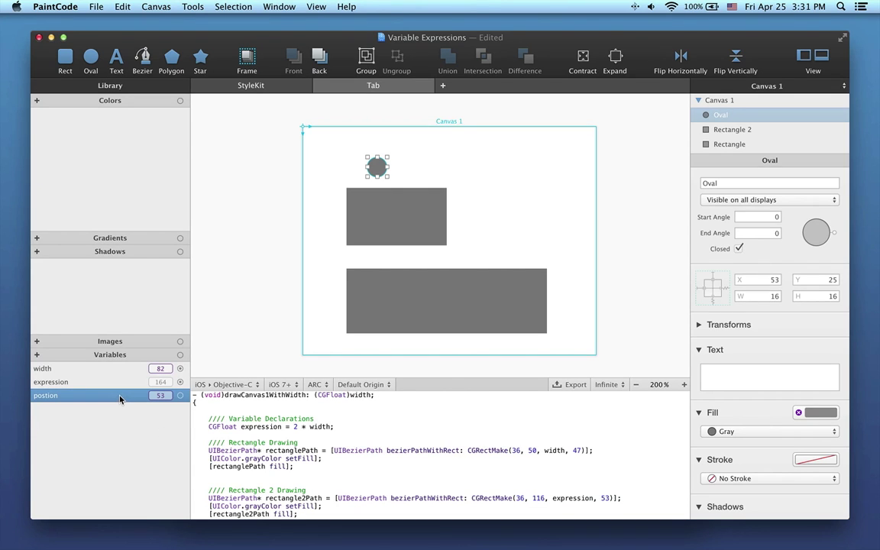
- Remove the misspelled postion variable from the Variables library
key(BackSpace)
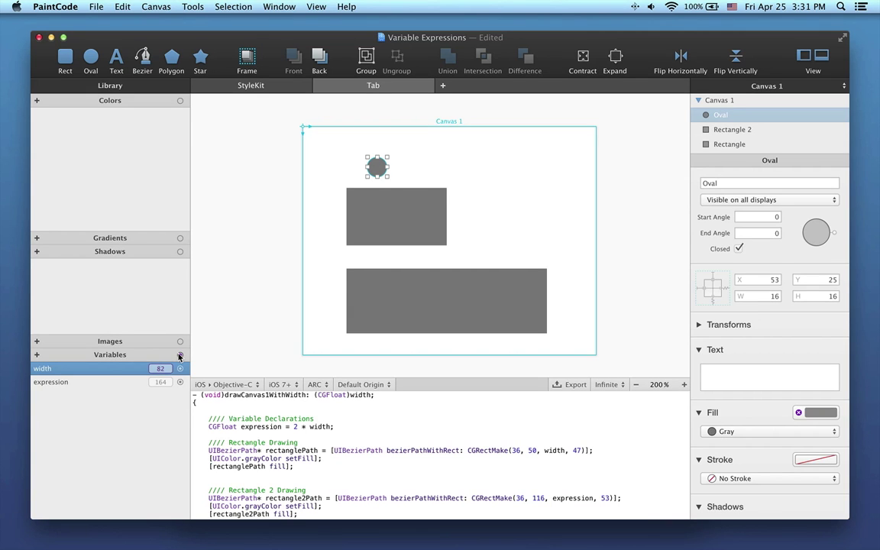
- Link a new variable to the oval's X and name it position, with value 36
drag(181, 357, 375, 171)
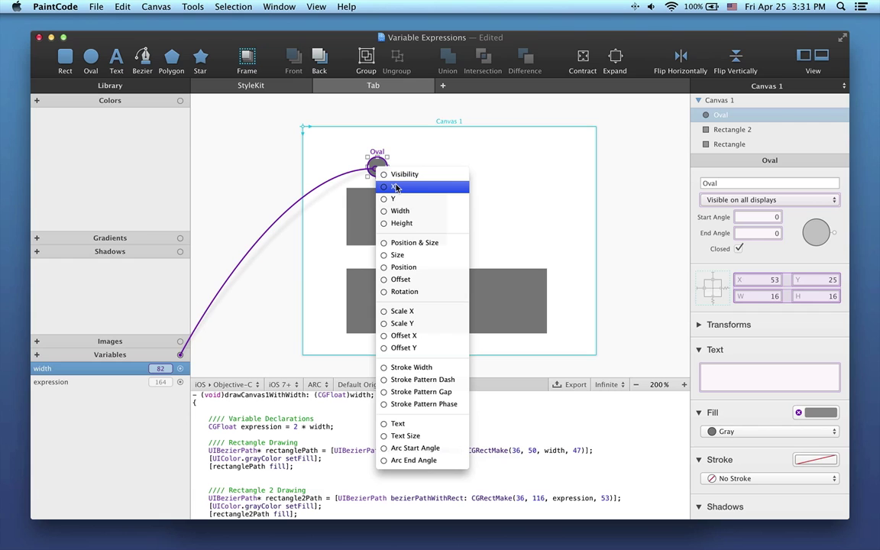
click(396, 188)
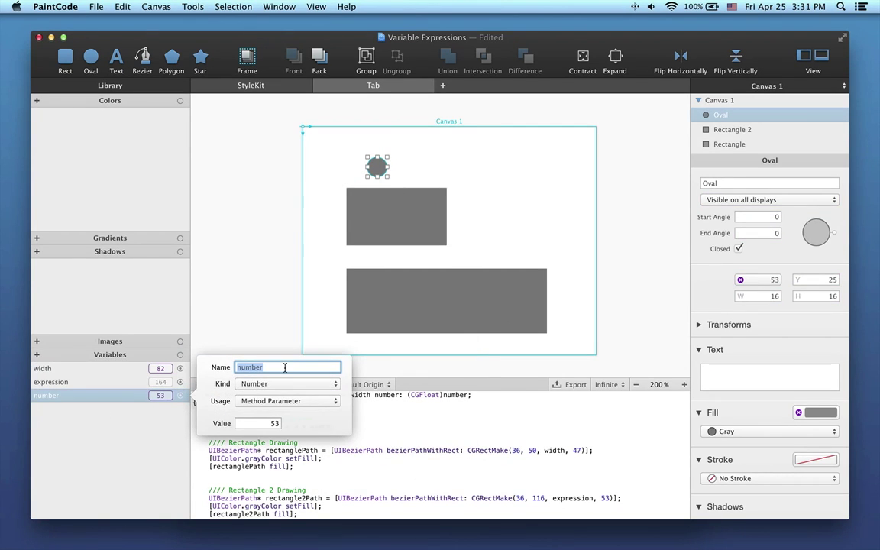
text(position)
click(123, 434)
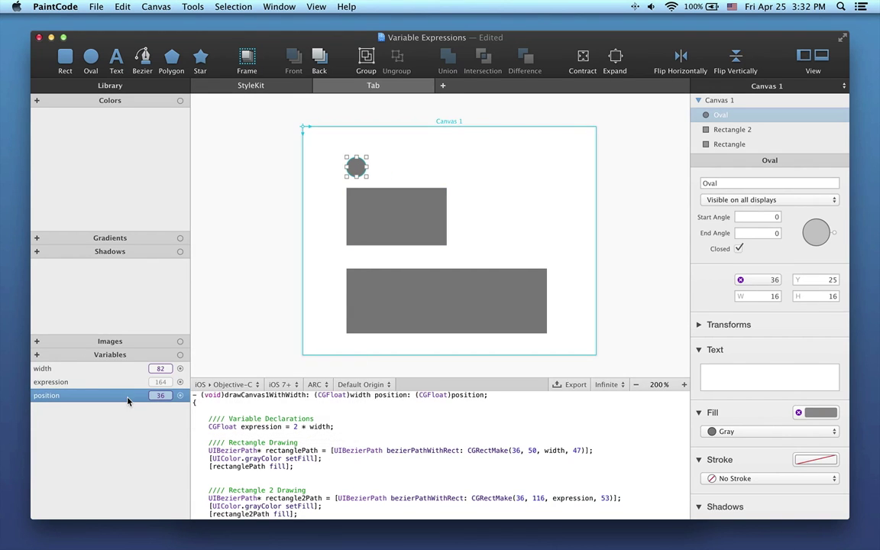
- Create an Expression variable named bounce with formula sin (position * 5) * 10 + 15
click(36, 355)
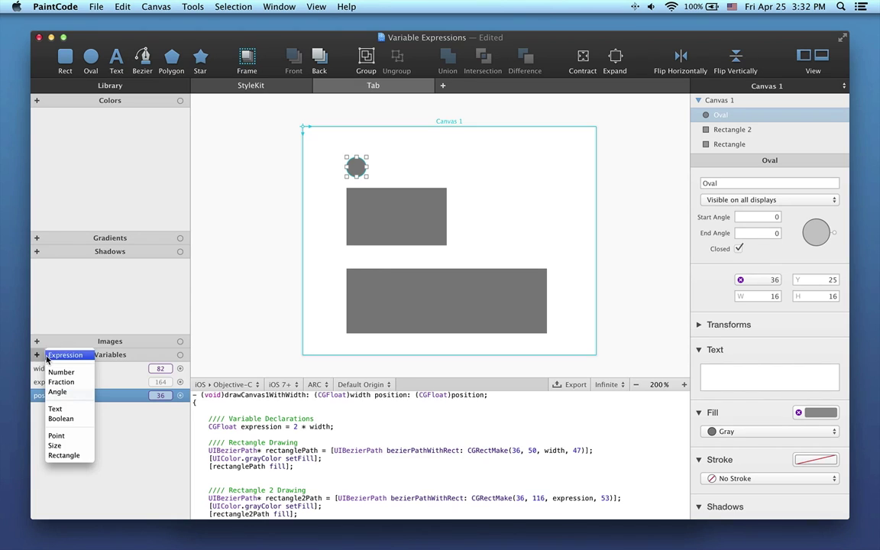
click(47, 356)
text(bounce)
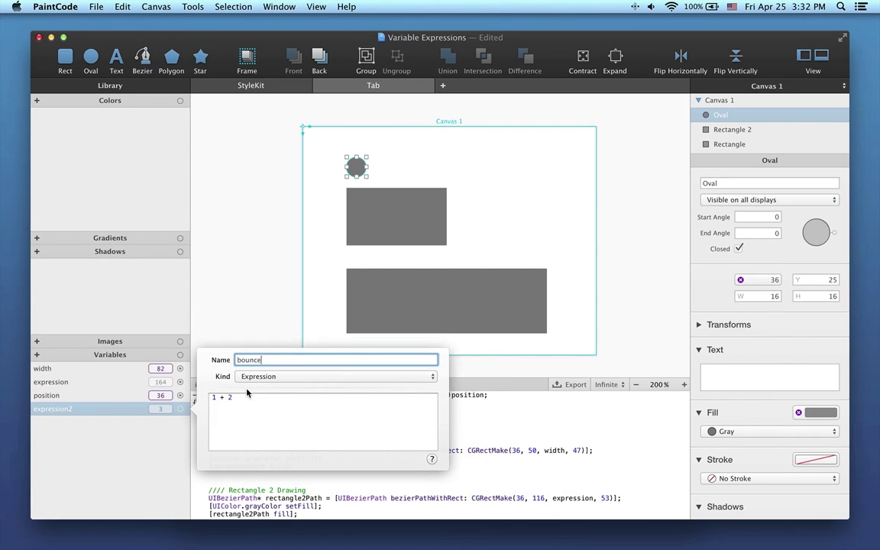
drag(250, 399, 199, 398)
text(sin ()
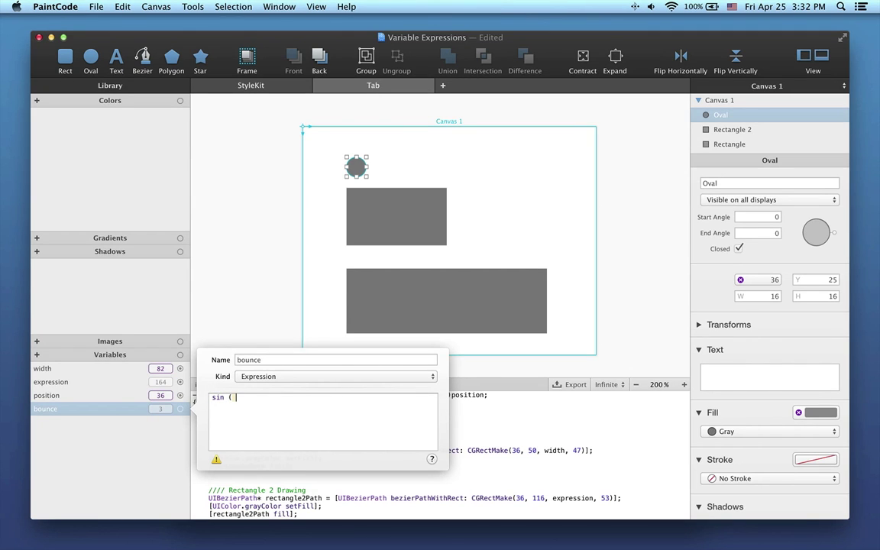
text(ition * 5) * 10 +15)
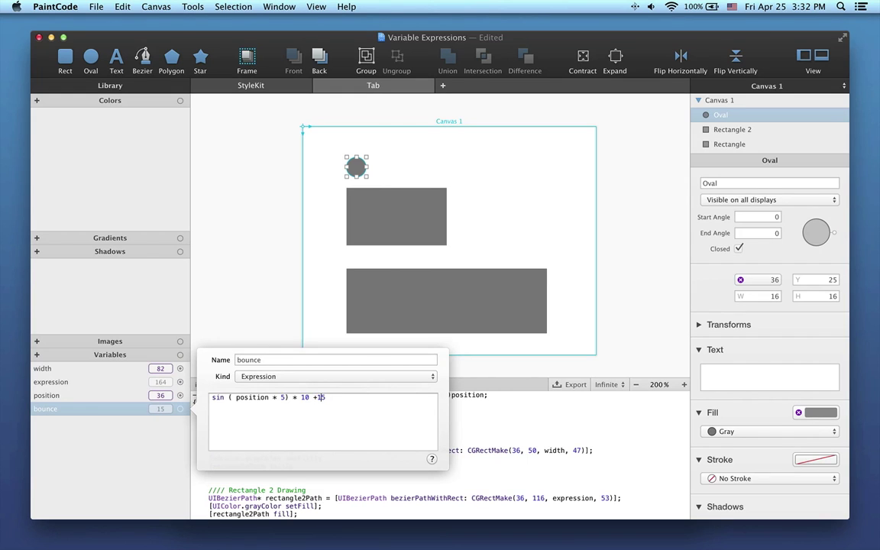
click(233, 397)
key(BackSpace)
click(166, 433)
- Connect the bounce variable to the oval's Y position
drag(180, 409, 357, 175)
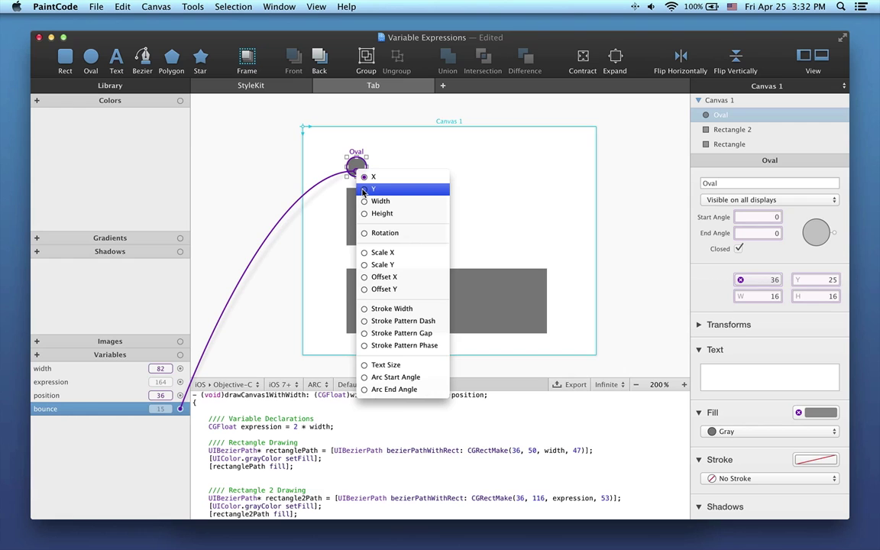
click(366, 189)
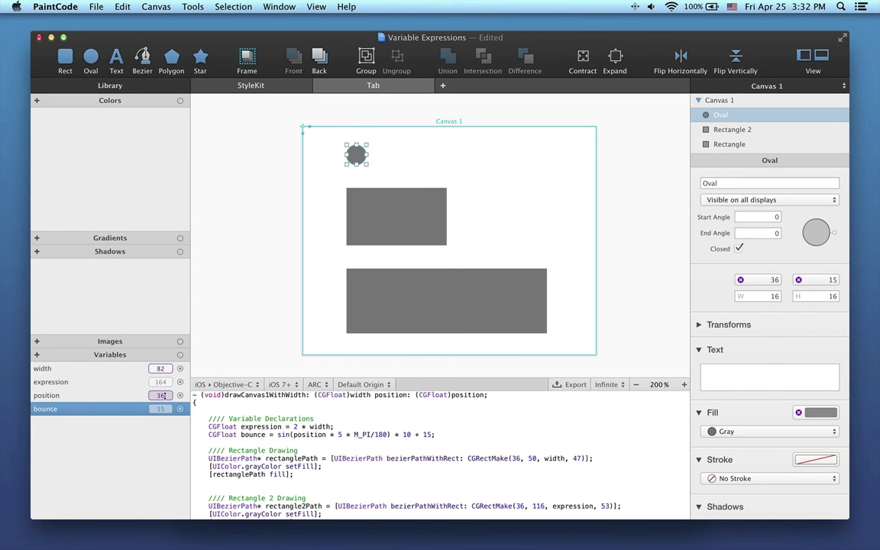